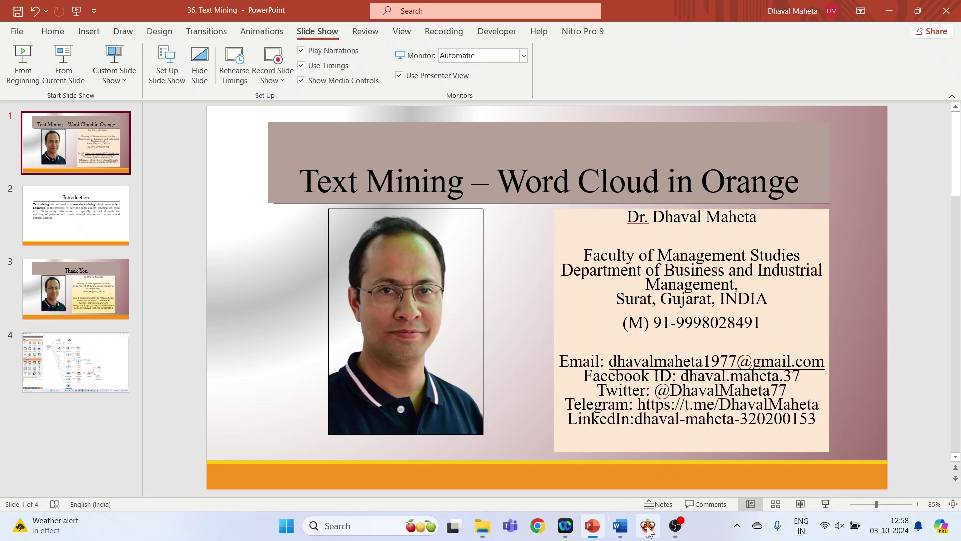
# Step: Switch from the PowerPoint title slide to the empty Orange workflow
pyautogui.click(648, 526)
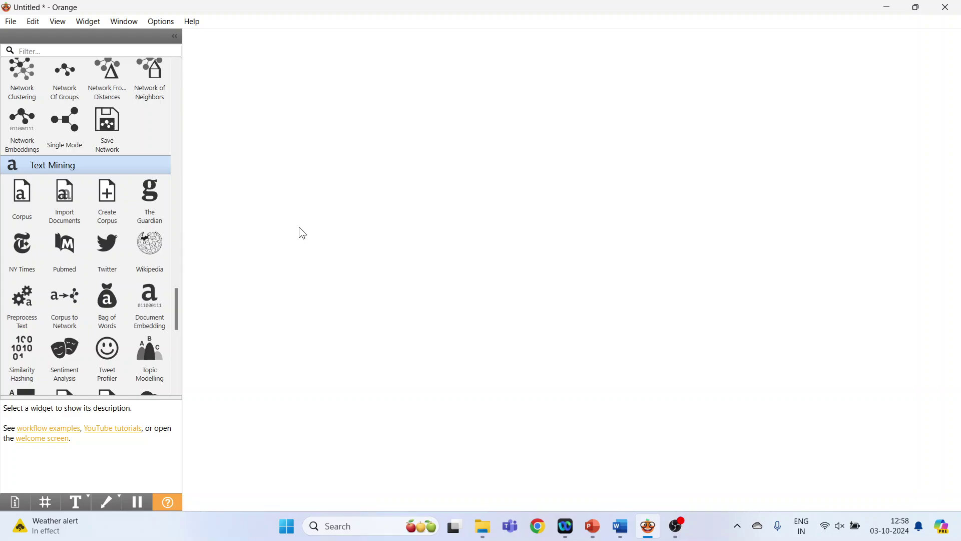
pyautogui.click(161, 22)
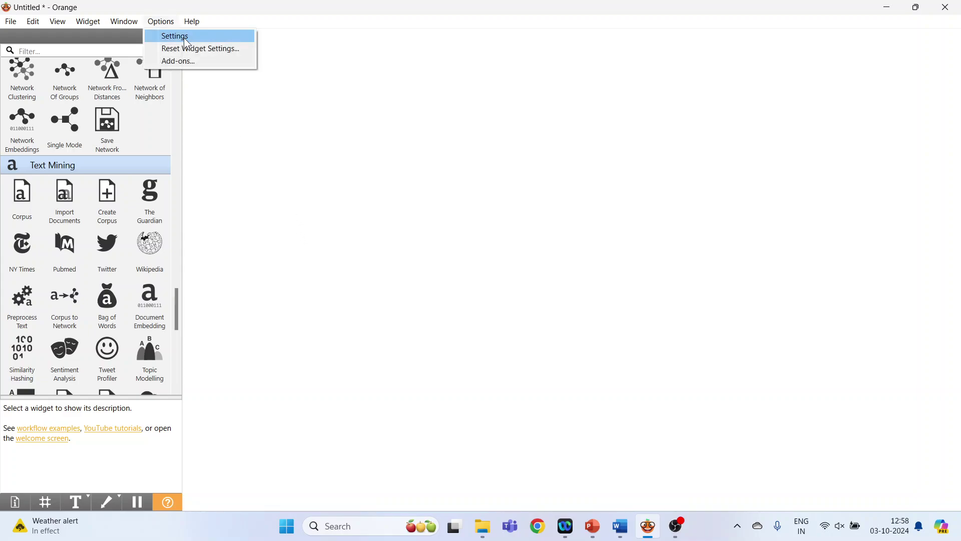
pyautogui.click(195, 62)
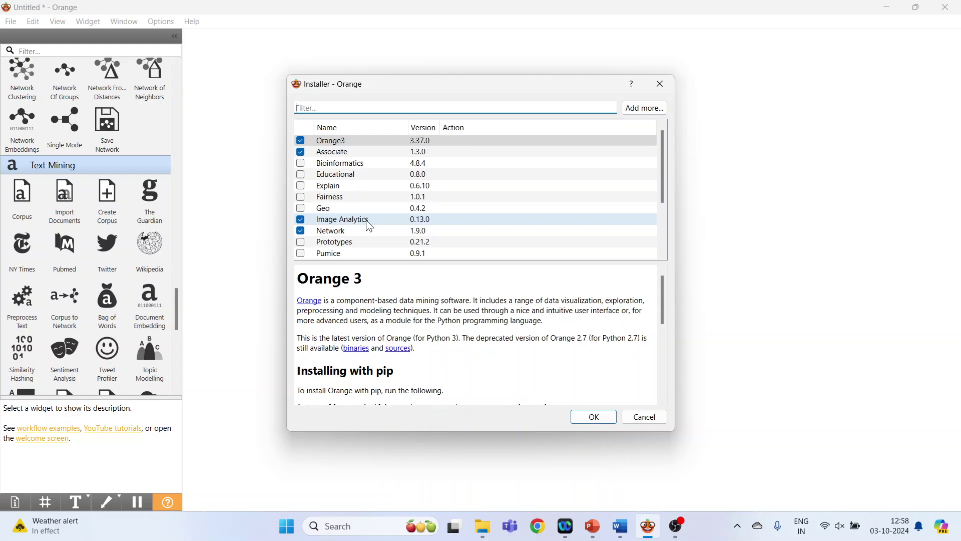
pyautogui.scroll(-2, 348, 222)
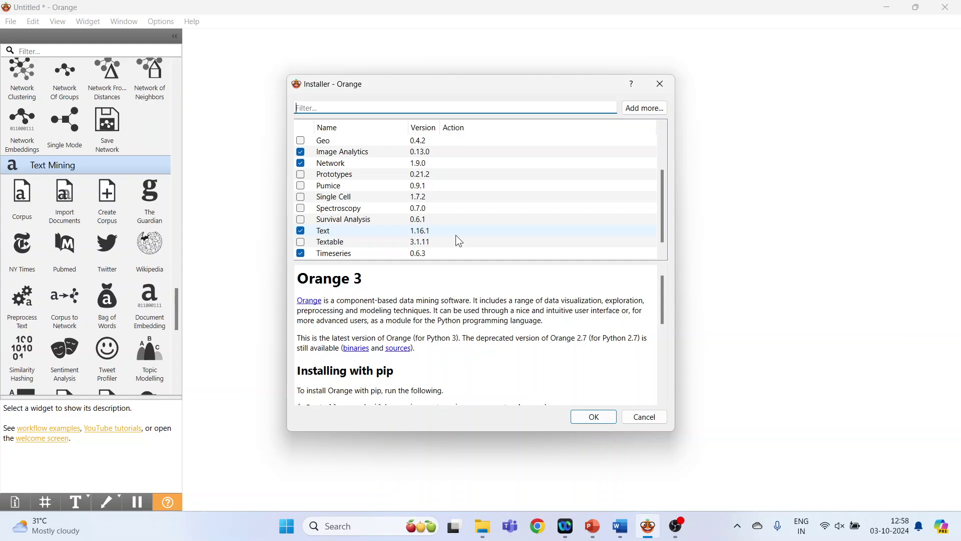
pyautogui.click(644, 424)
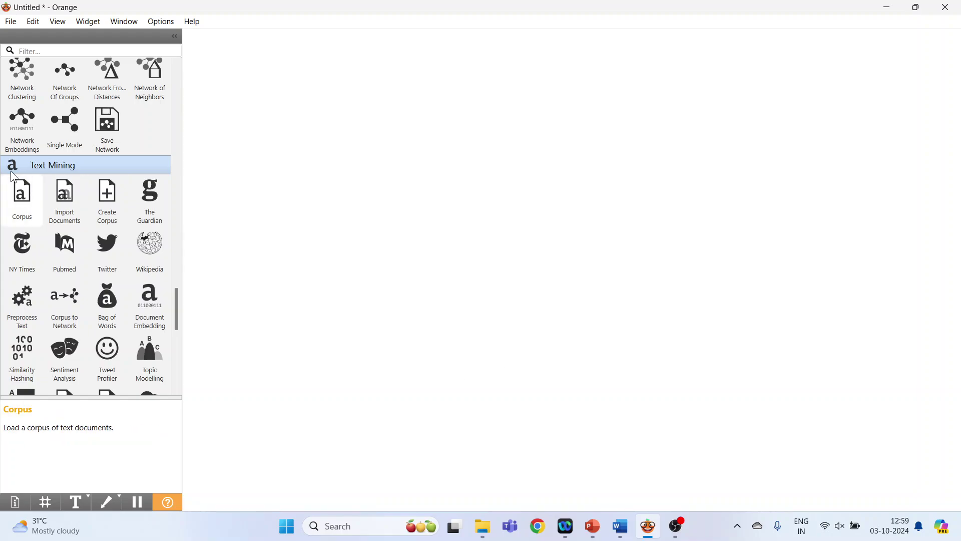
# Step: Add a Corpus widget and load book-excerpts.tab from the datasets folder into it
pyautogui.click(22, 216)
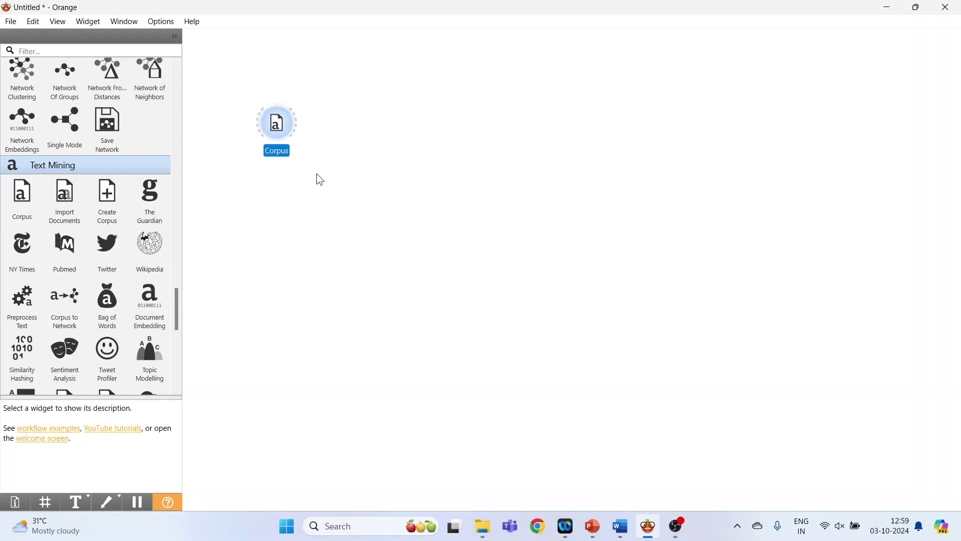
pyautogui.moveTo(279, 133); pyautogui.dragTo(286, 172)
pyautogui.doubleClick(286, 172)
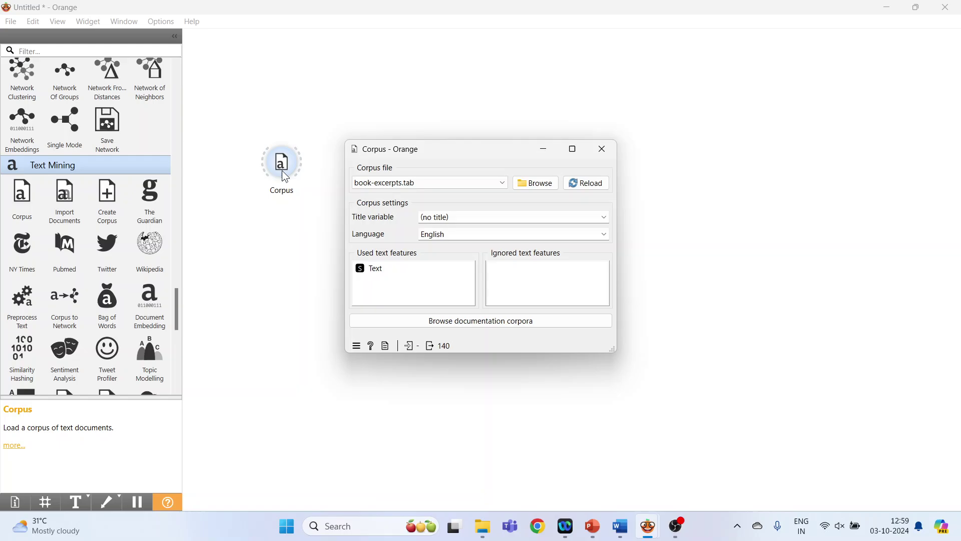
pyautogui.click(539, 185)
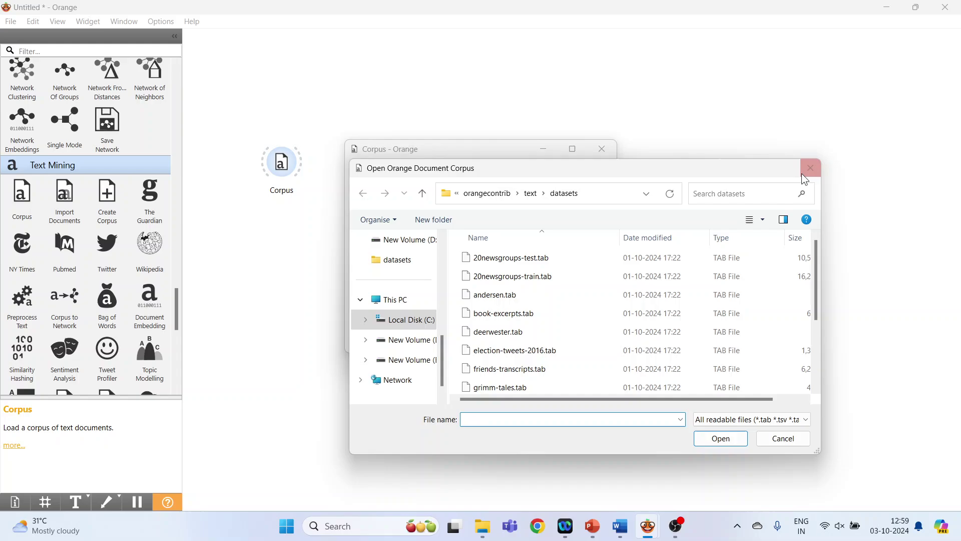
pyautogui.click(811, 168)
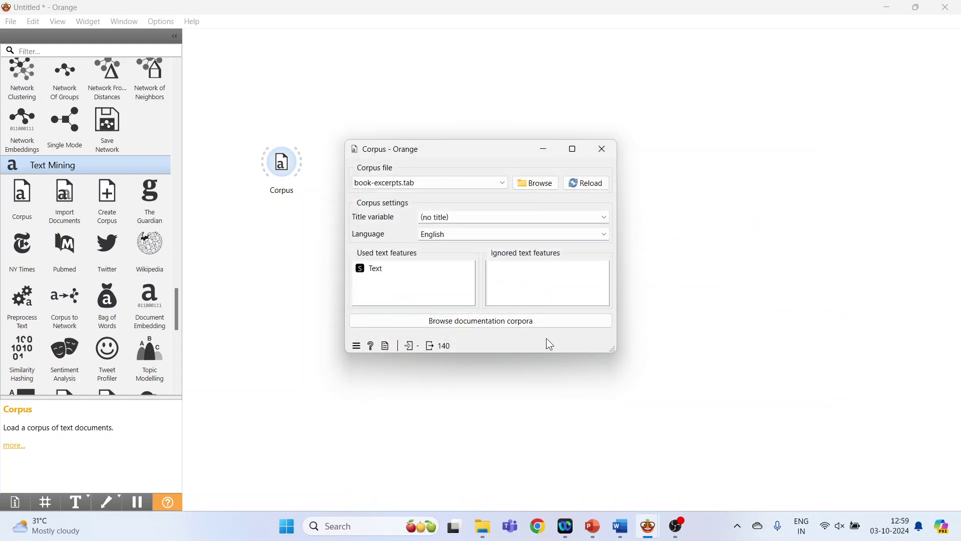
pyautogui.click(500, 321)
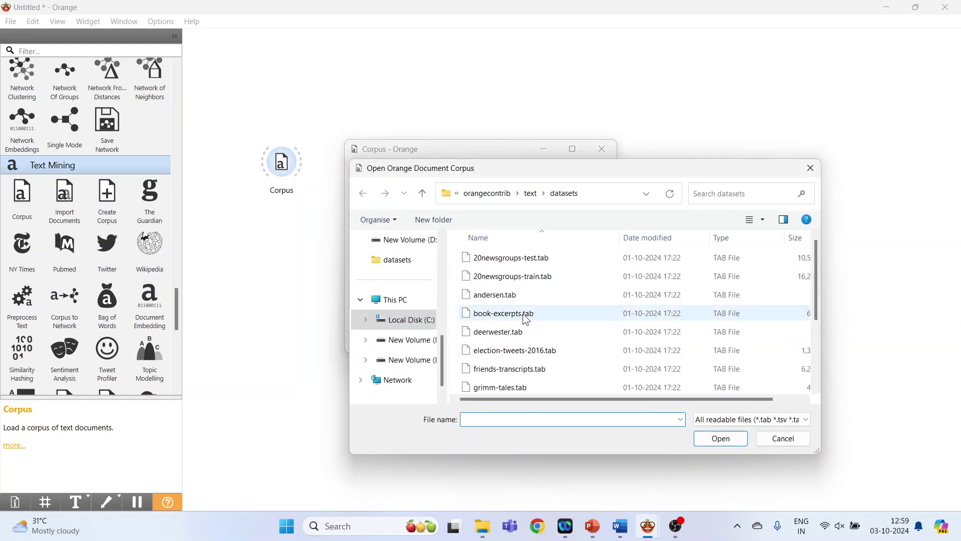
pyautogui.click(524, 316)
pyautogui.click(739, 443)
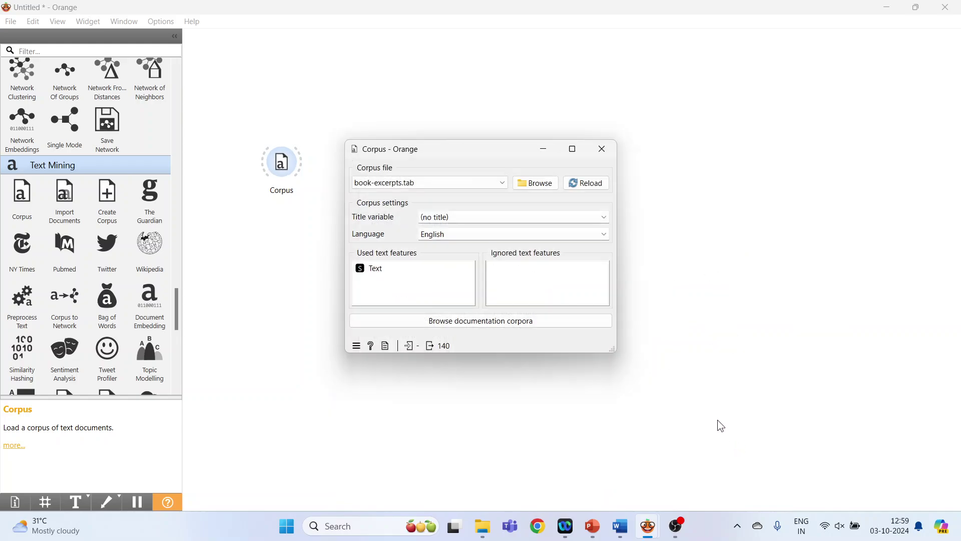
# Step: Add a Corpus Viewer up and right of Corpus, connect Corpus to it, and open it
pyautogui.click(604, 150)
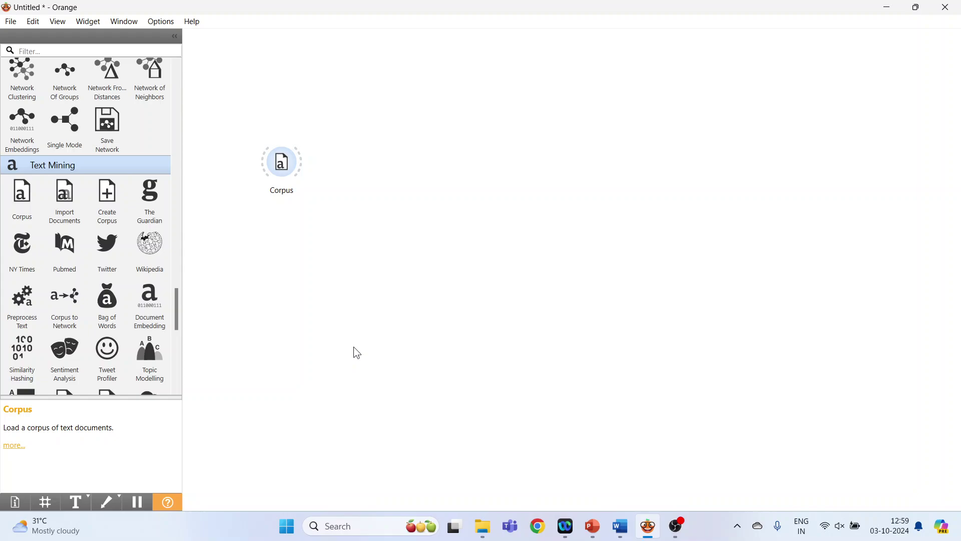
pyautogui.moveTo(175, 311); pyautogui.dragTo(176, 323)
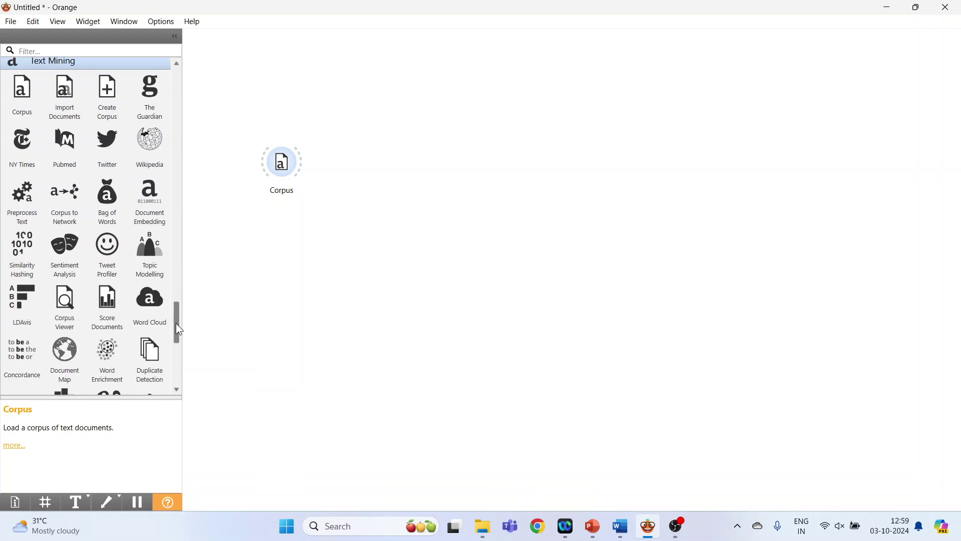
pyautogui.doubleClick(70, 324)
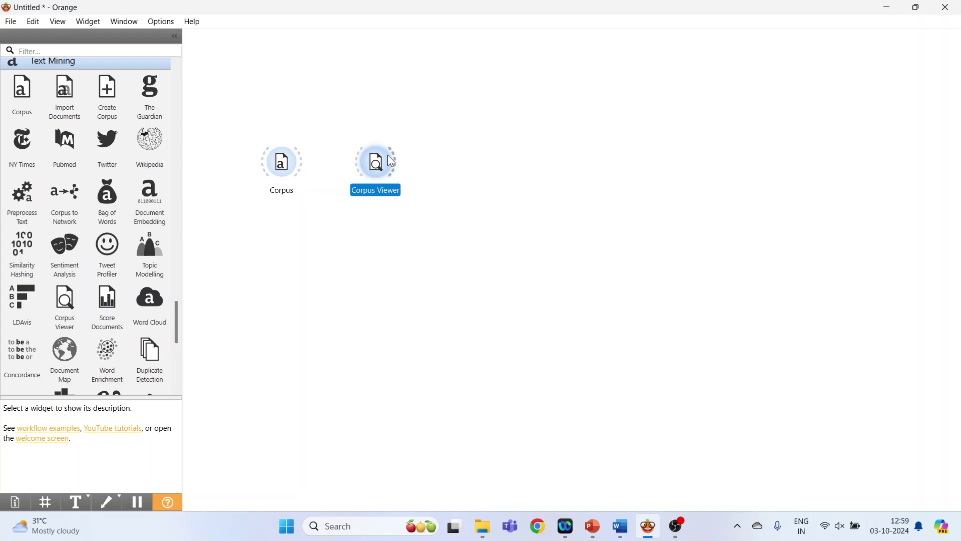
pyautogui.moveTo(388, 165); pyautogui.dragTo(411, 100)
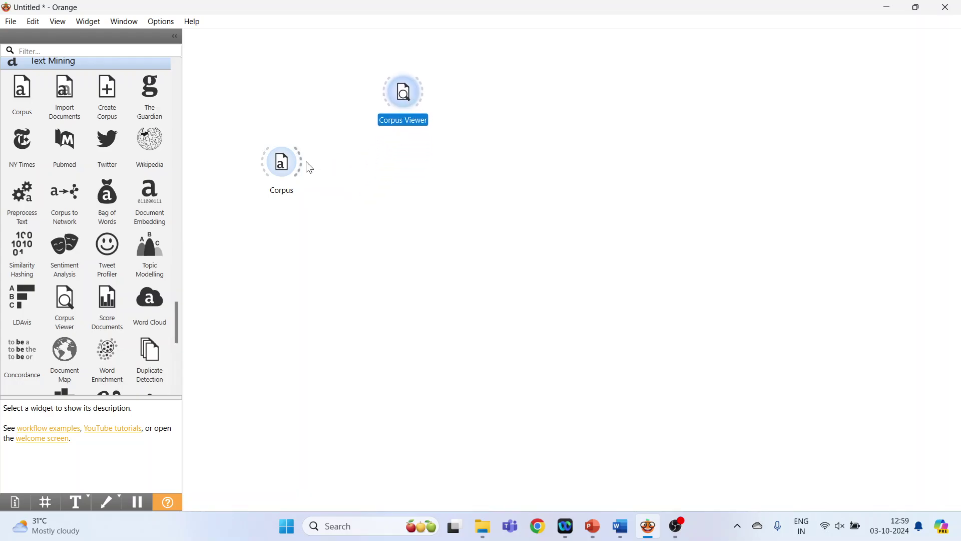
pyautogui.moveTo(305, 161); pyautogui.dragTo(386, 107)
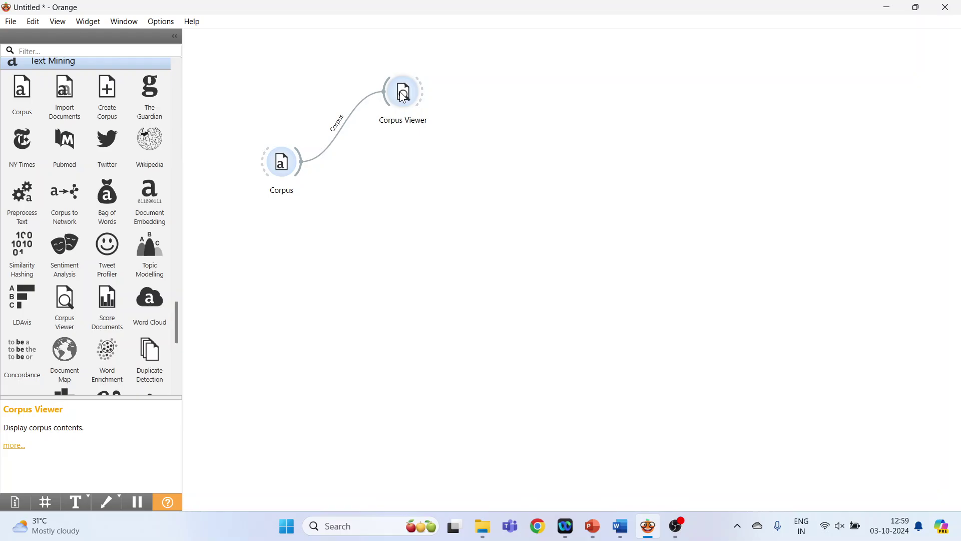
pyautogui.doubleClick(402, 90)
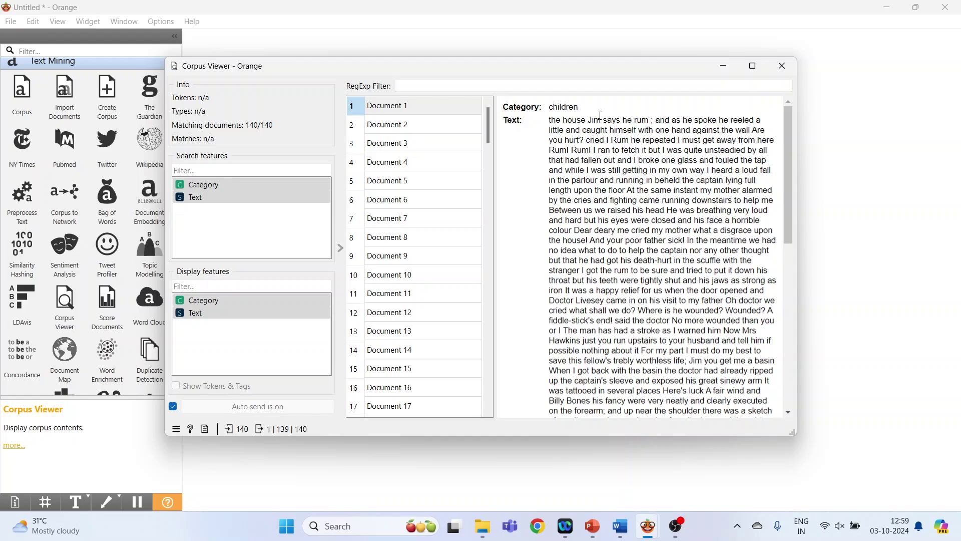
# Step: Read Documents 2, 36, 45, 47 and 56 in the Corpus Viewer
pyautogui.click(396, 128)
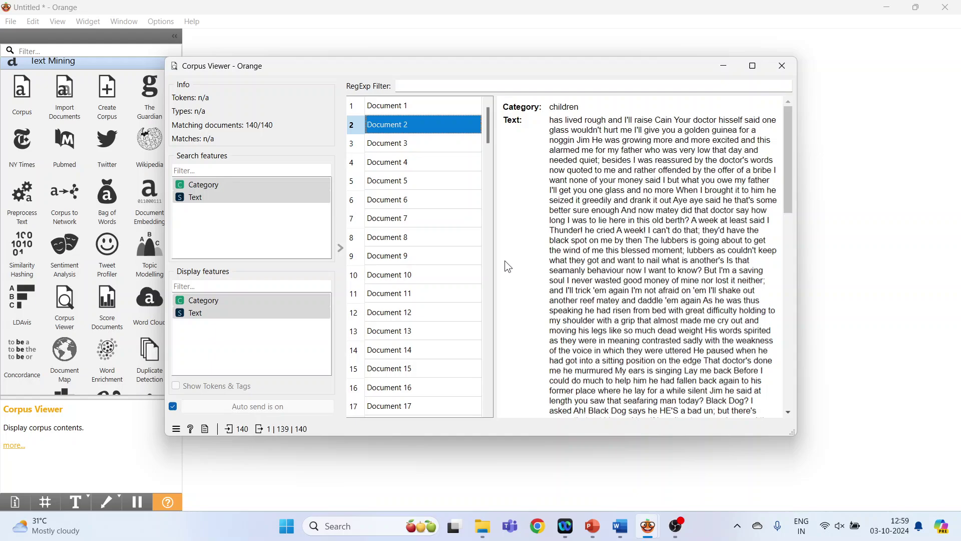
pyautogui.scroll(-8, 457, 292)
pyautogui.click(409, 315)
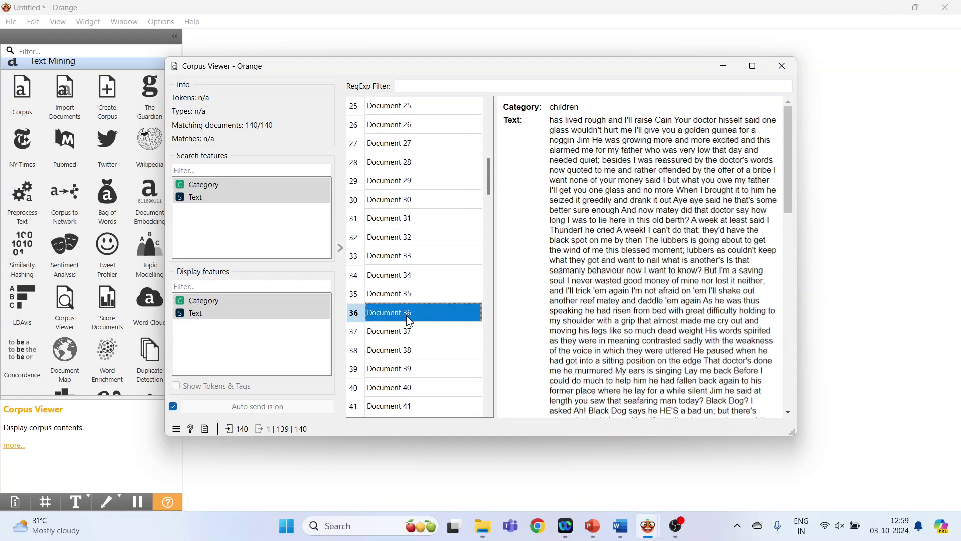
pyautogui.scroll(-3, 453, 321)
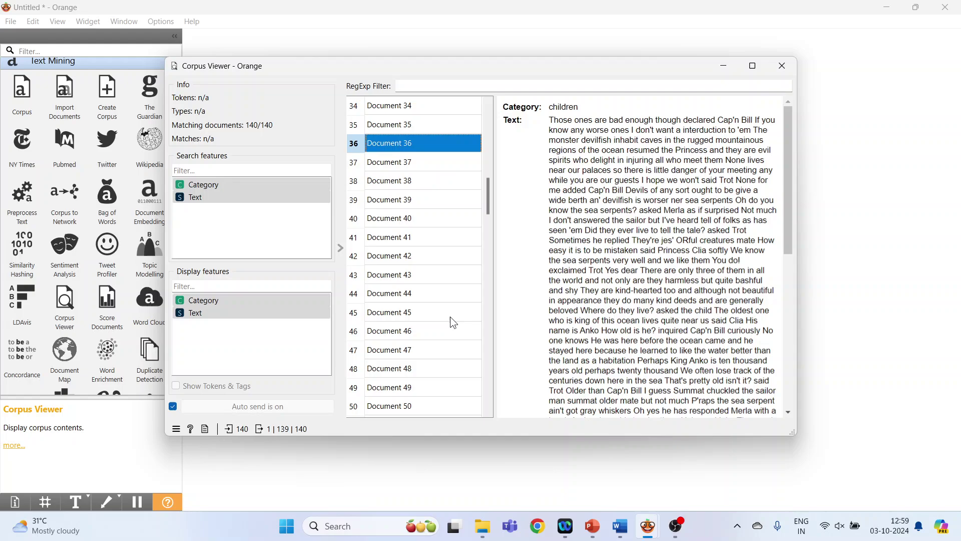
pyautogui.click(409, 318)
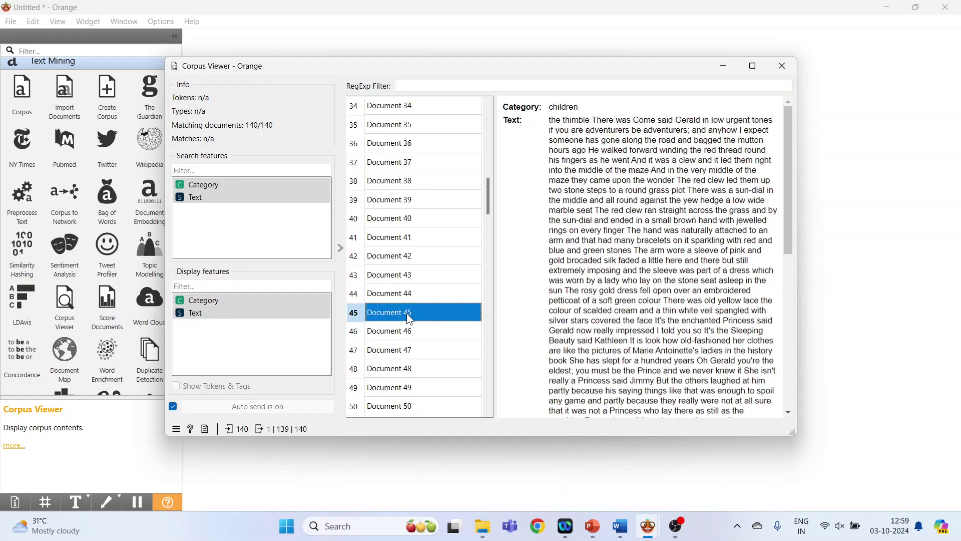
pyautogui.click(420, 349)
pyautogui.scroll(-3, 422, 372)
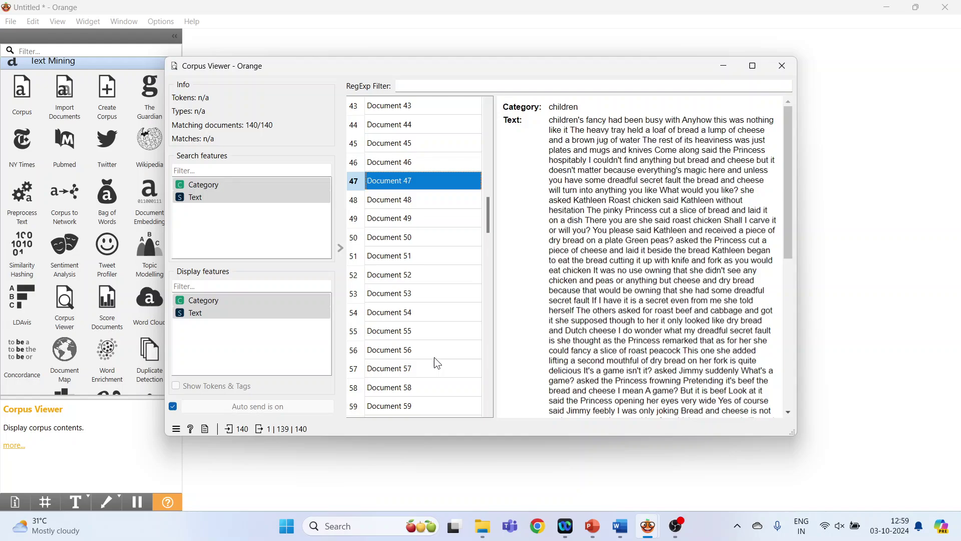
pyautogui.click(411, 353)
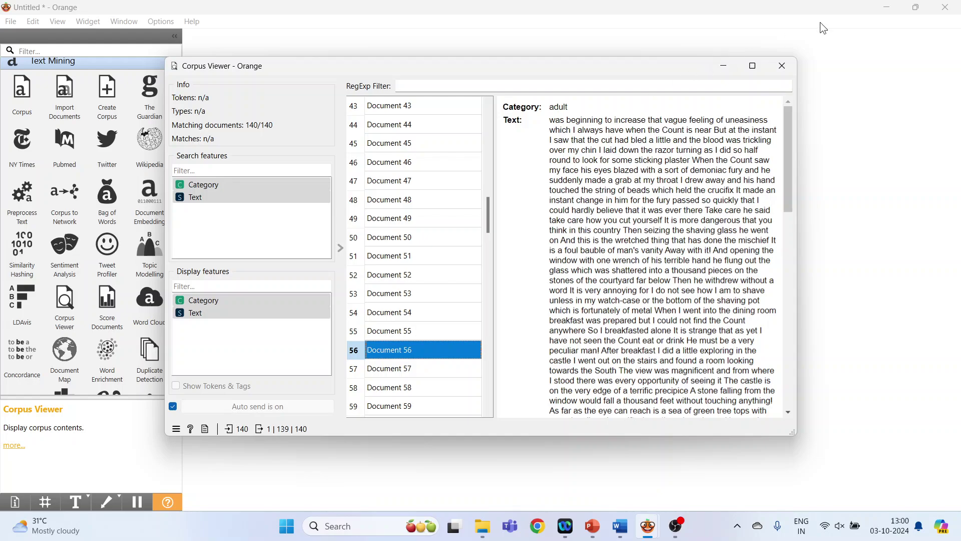
# Step: Place a Preprocess Text widget below Corpus Viewer and connect the Corpus output to it
pyautogui.click(783, 67)
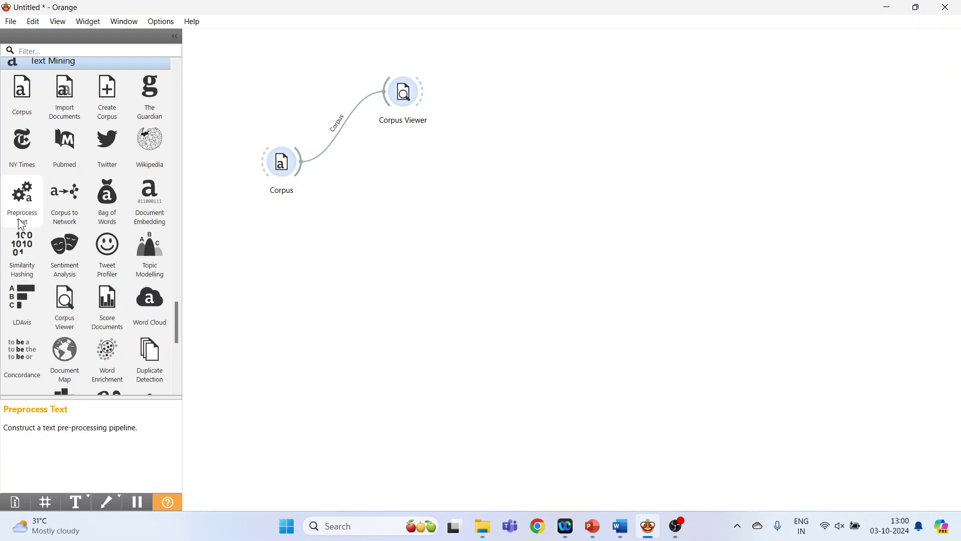
pyautogui.moveTo(23, 217); pyautogui.dragTo(469, 211)
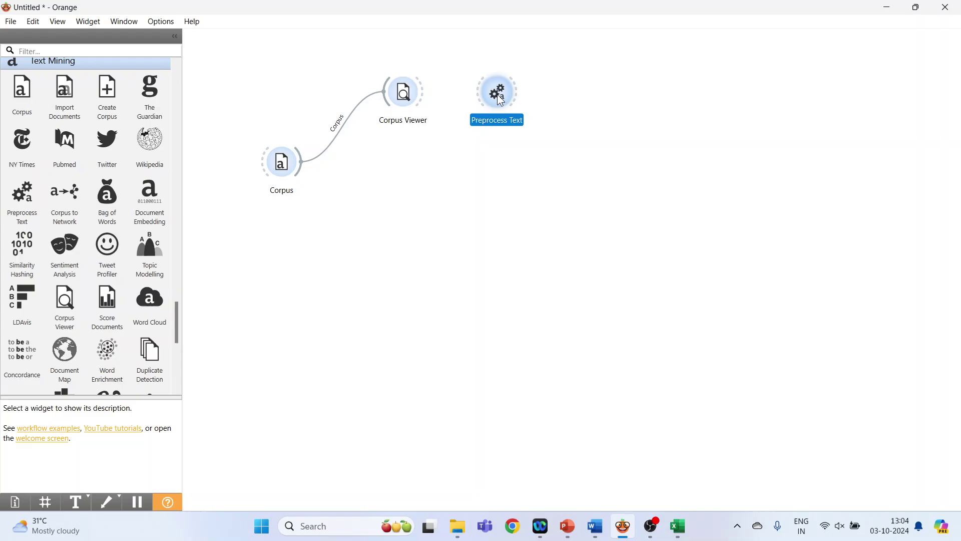
pyautogui.moveTo(501, 100); pyautogui.dragTo(414, 181)
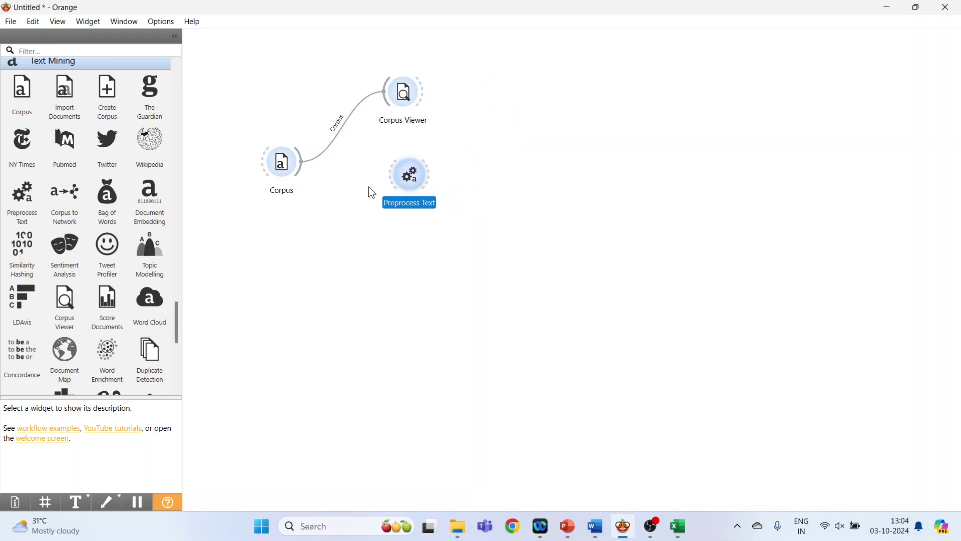
pyautogui.moveTo(309, 180); pyautogui.dragTo(393, 188)
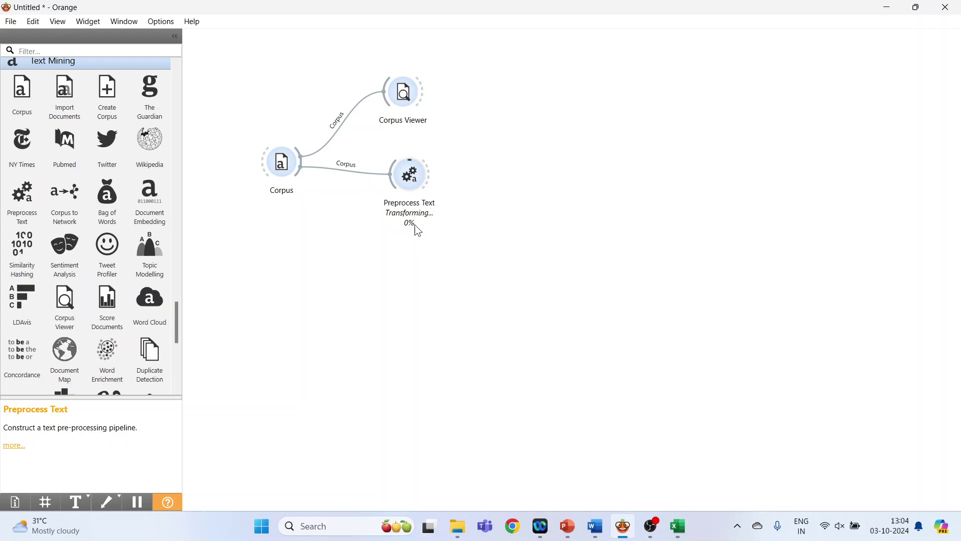
pyautogui.doubleClick(411, 175)
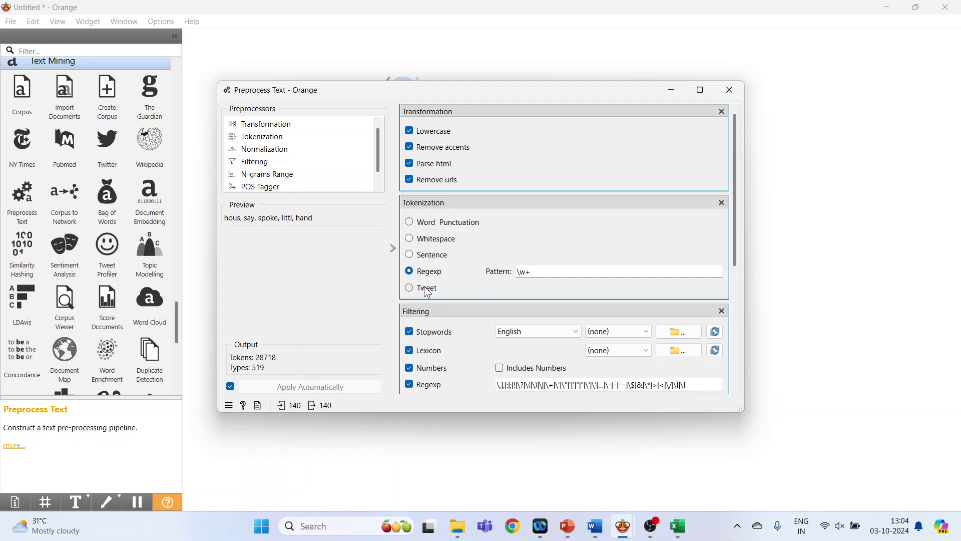
pyautogui.click(284, 152)
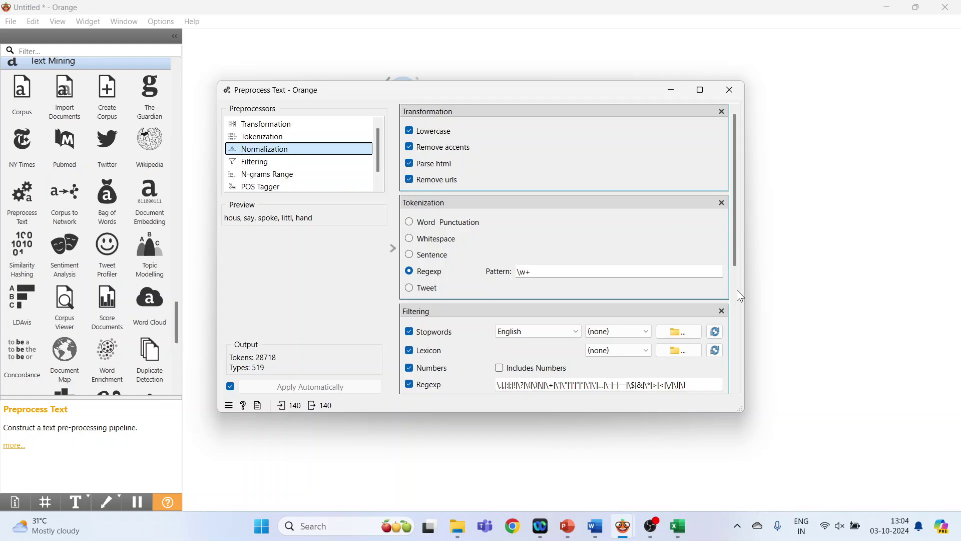
# Step: Switch the normalization stemmer from Porter to Snowball
pyautogui.scroll(-8, 736, 279)
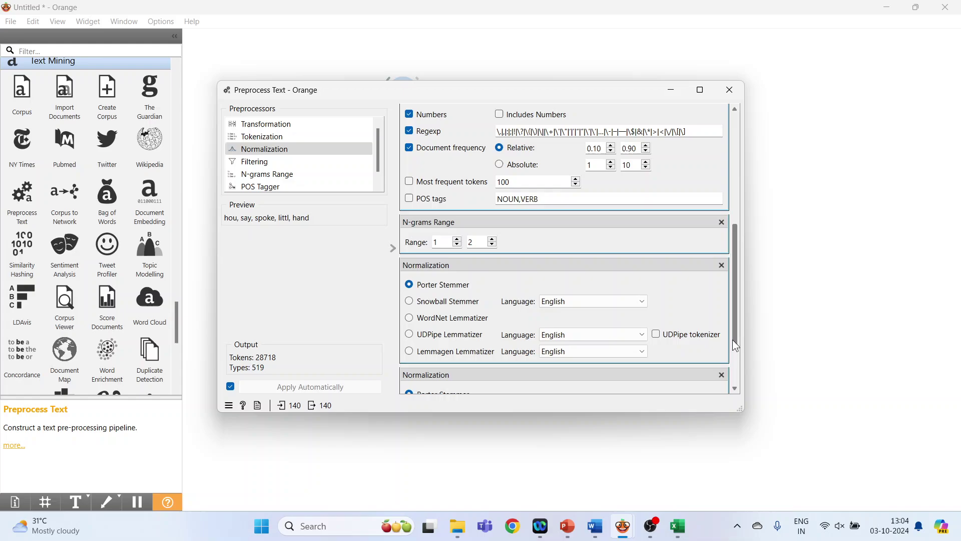
pyautogui.scroll(-1, 736, 346)
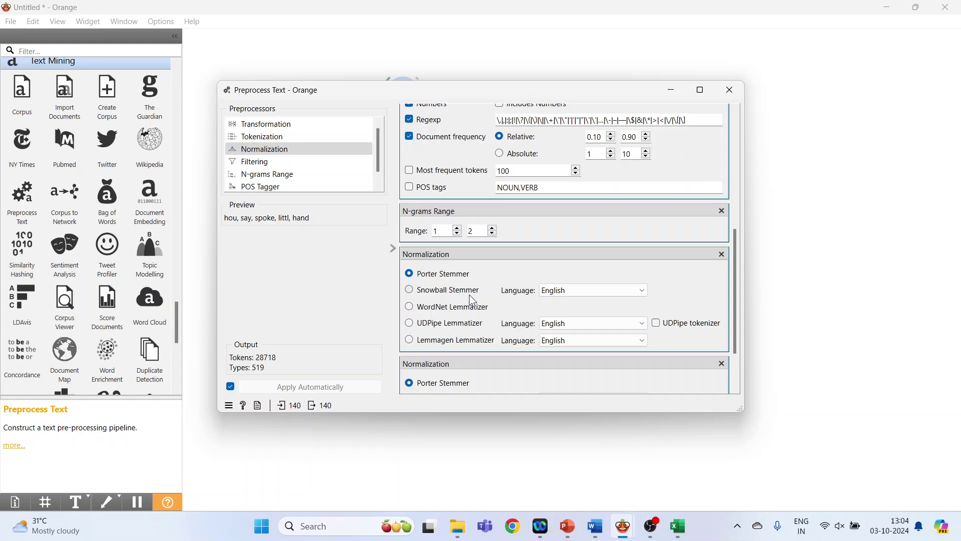
pyautogui.click(409, 290)
# Step: Add a Filtering step with English stopwords and close the preprocessing settings
pyautogui.click(261, 163)
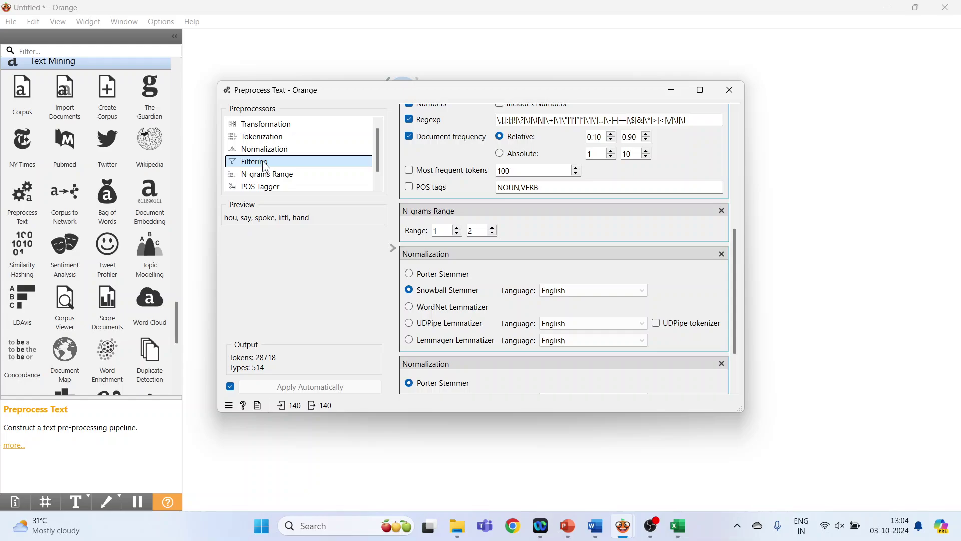
pyautogui.doubleClick(263, 167)
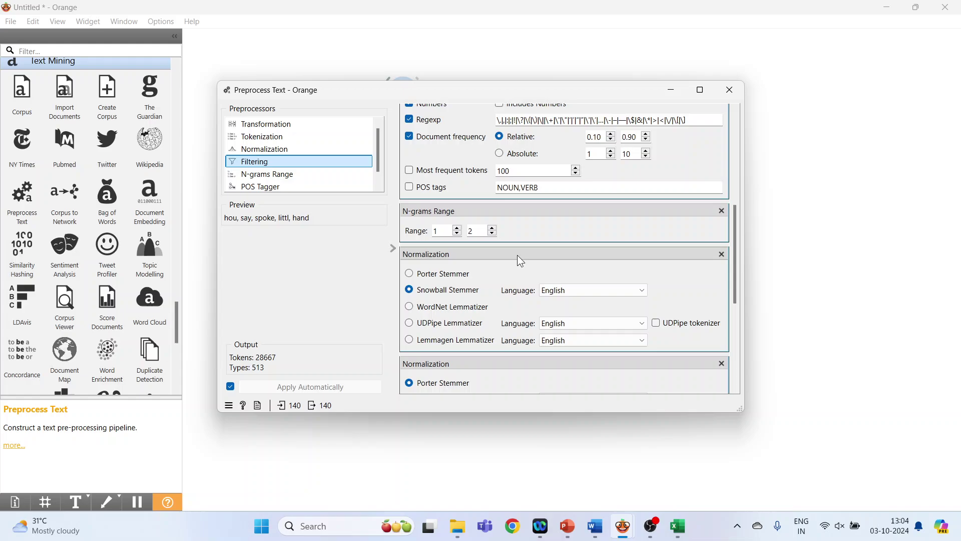
pyautogui.scroll(3, 521, 260)
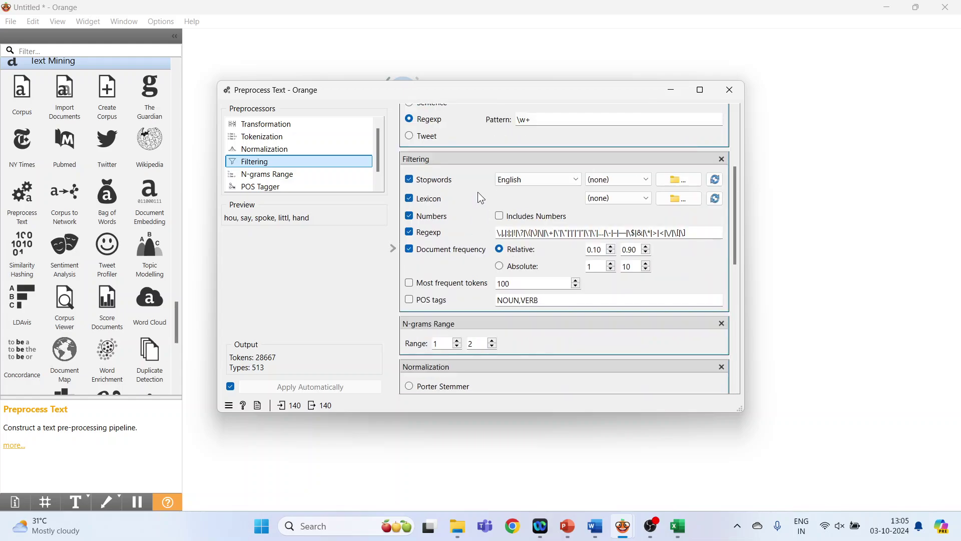
pyautogui.click(580, 185)
pyautogui.click(537, 280)
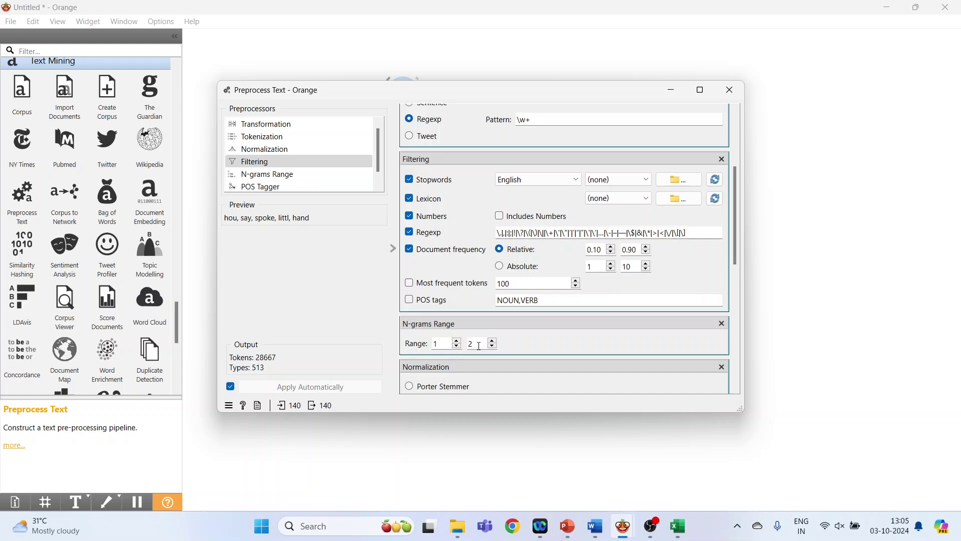
pyautogui.click(728, 93)
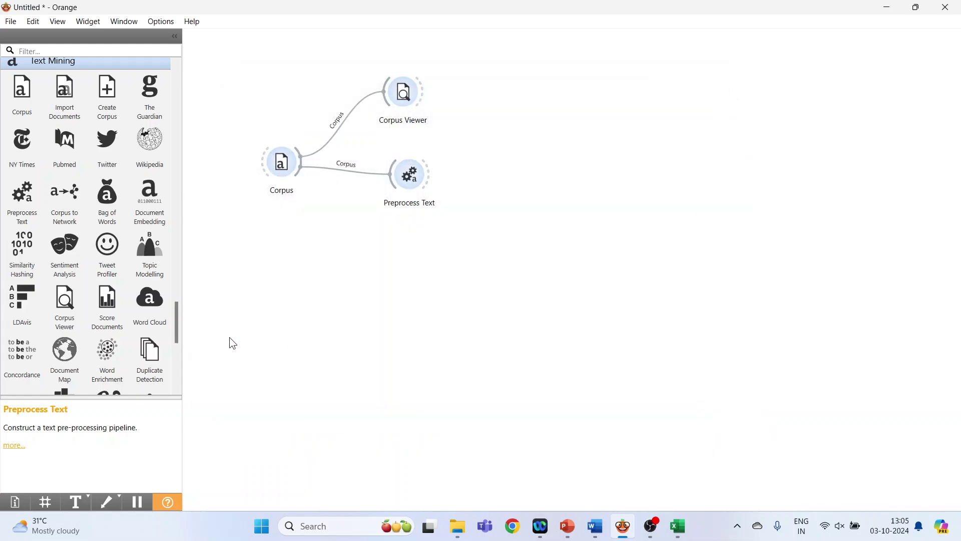
# Step: Feed Preprocess Text into a new Word Cloud and reduce its word tilt from 45° to no tilt
pyautogui.click(153, 309)
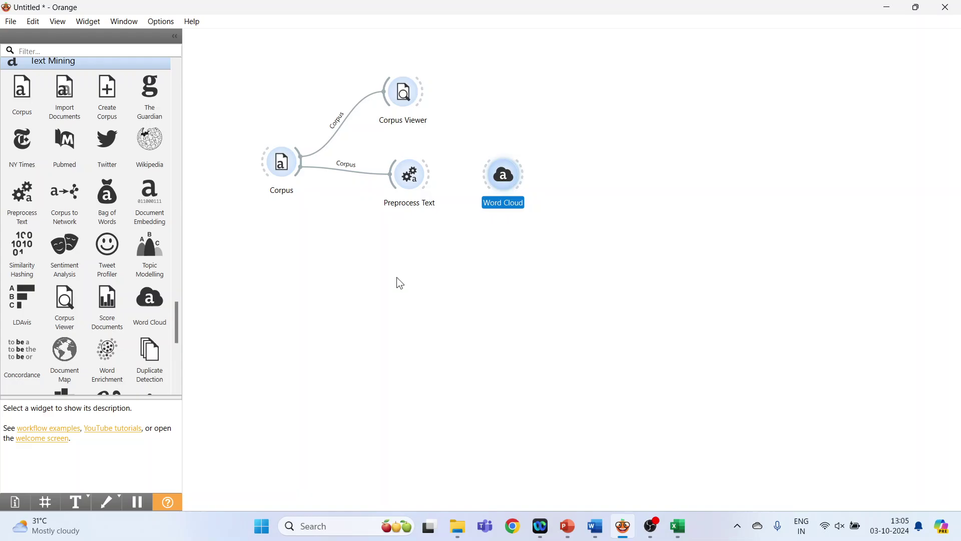
pyautogui.moveTo(432, 183); pyautogui.dragTo(503, 175)
pyautogui.doubleClick(507, 180)
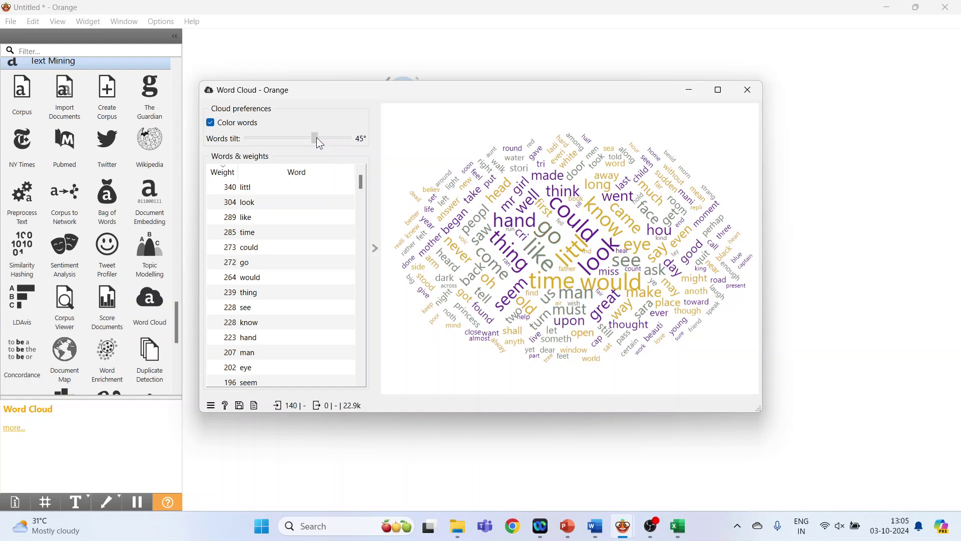
pyautogui.moveTo(317, 143); pyautogui.dragTo(284, 139)
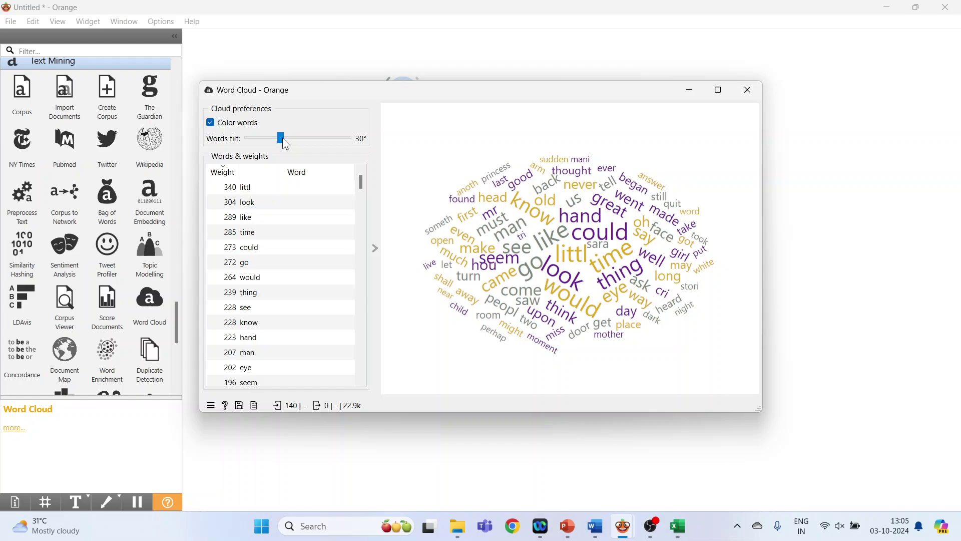
pyautogui.click(248, 139)
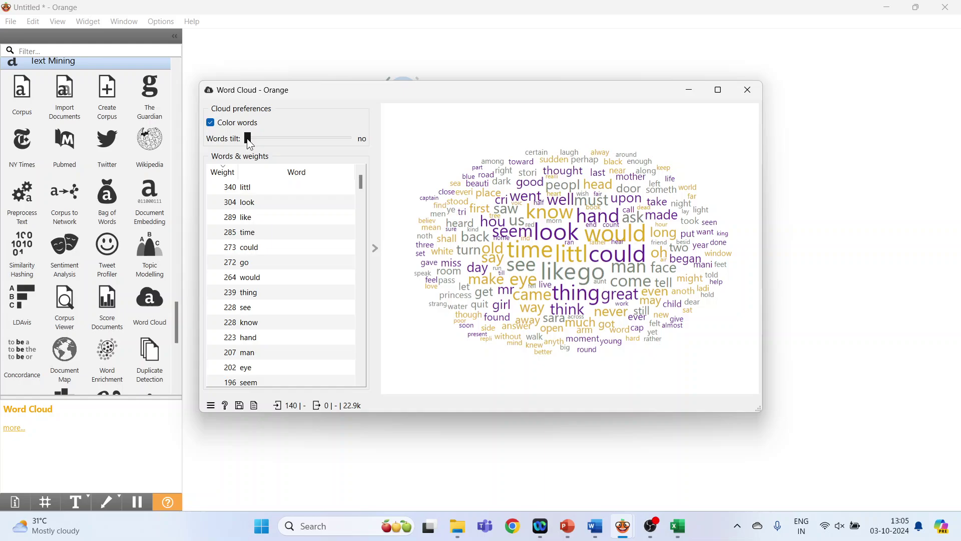
pyautogui.click(568, 530)
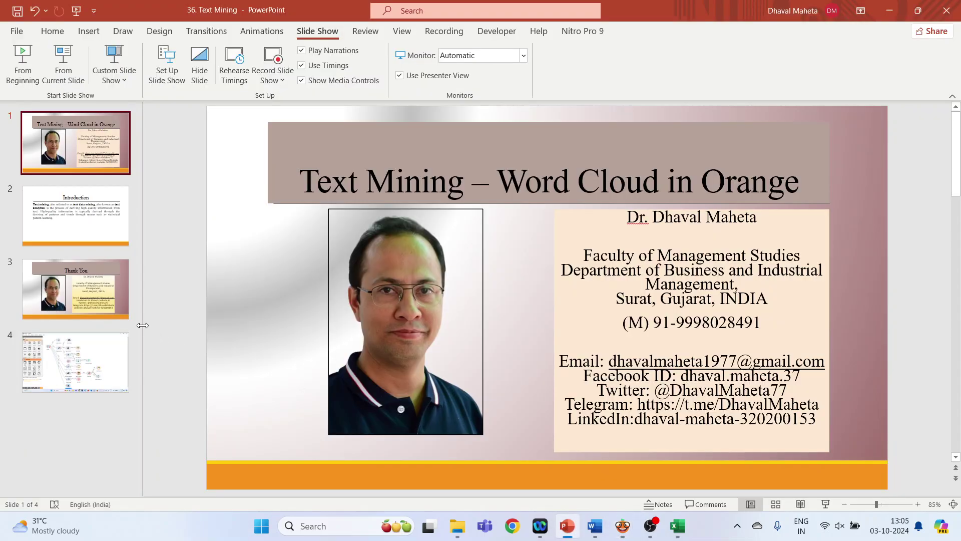